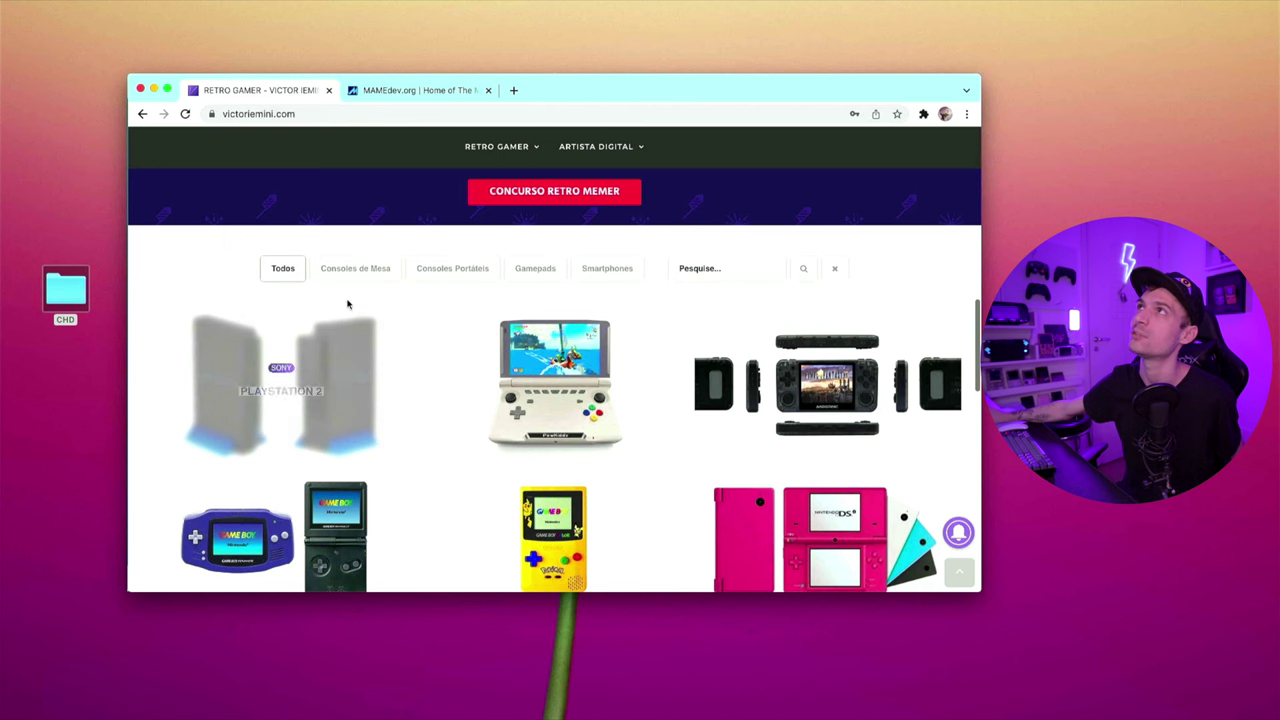
Filter the console catalogue to Consoles de Mesa and open the PlayStation 2 guide.
click(357, 270)
scroll(440, 416, down, 1)
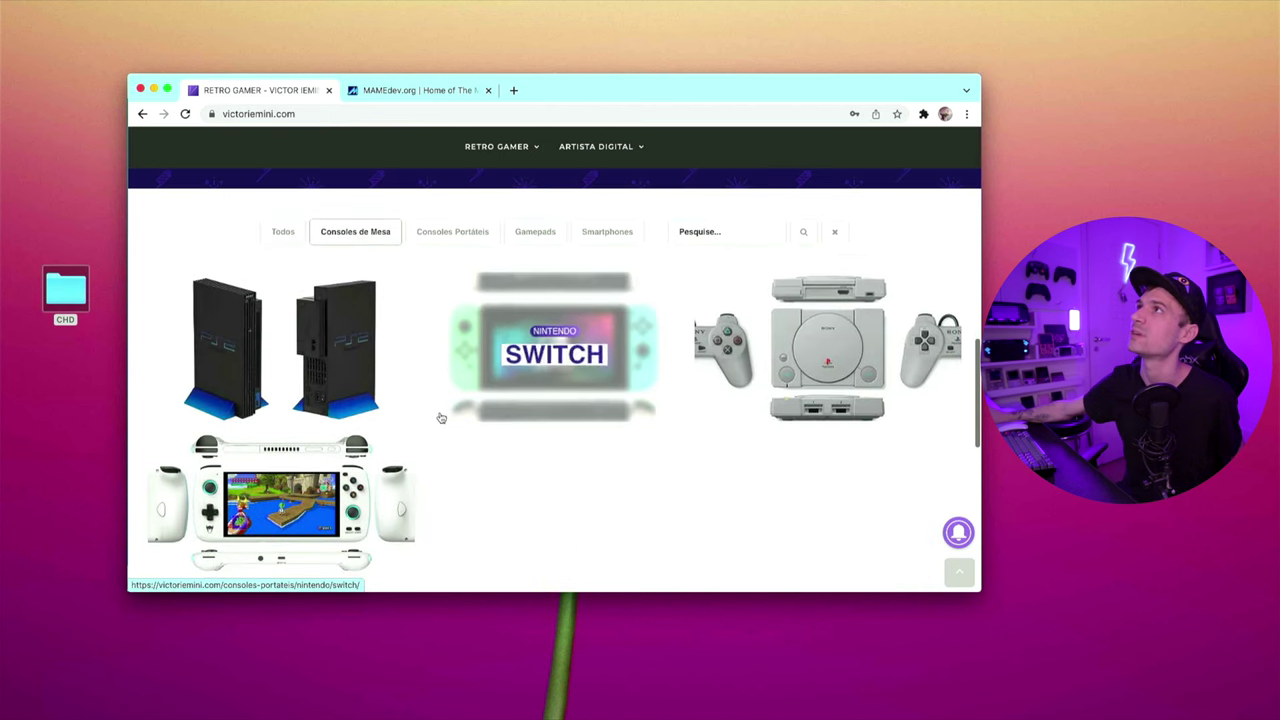
click(316, 352)
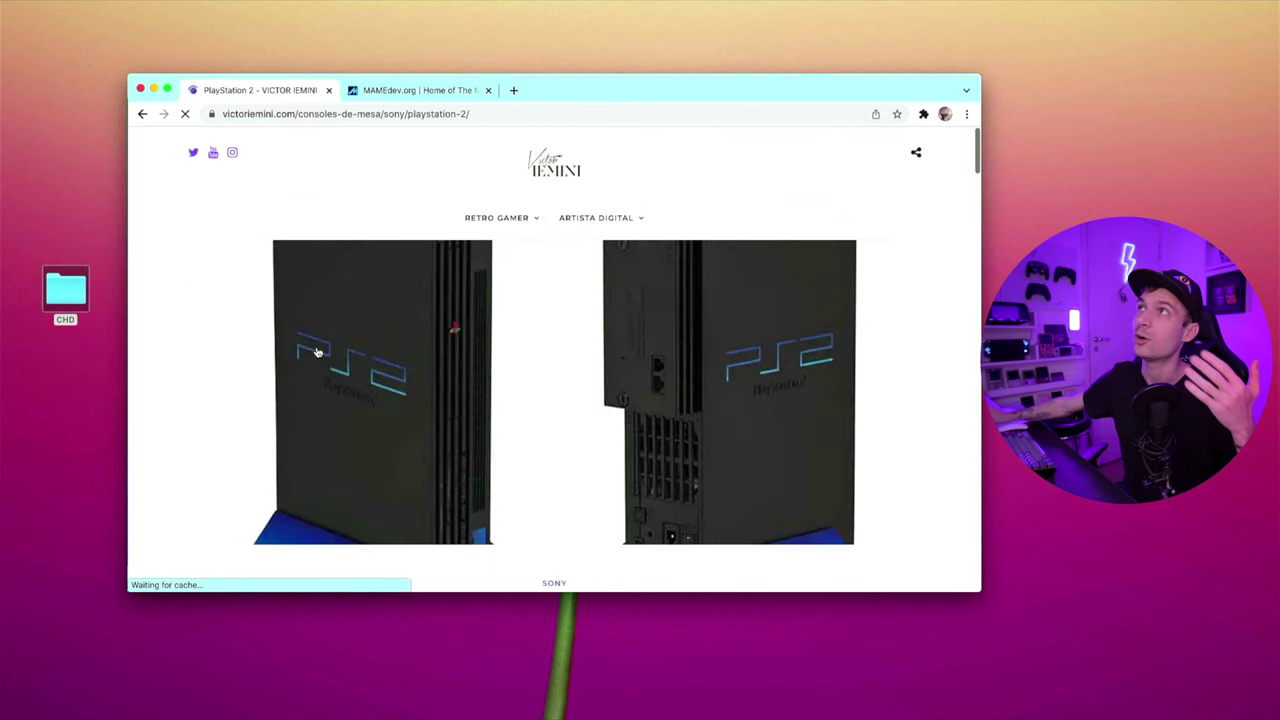
Look through the PlayStation 2 guide for the Converter ISO para CHD section and read its download instruction.
scroll(316, 352, down, 8)
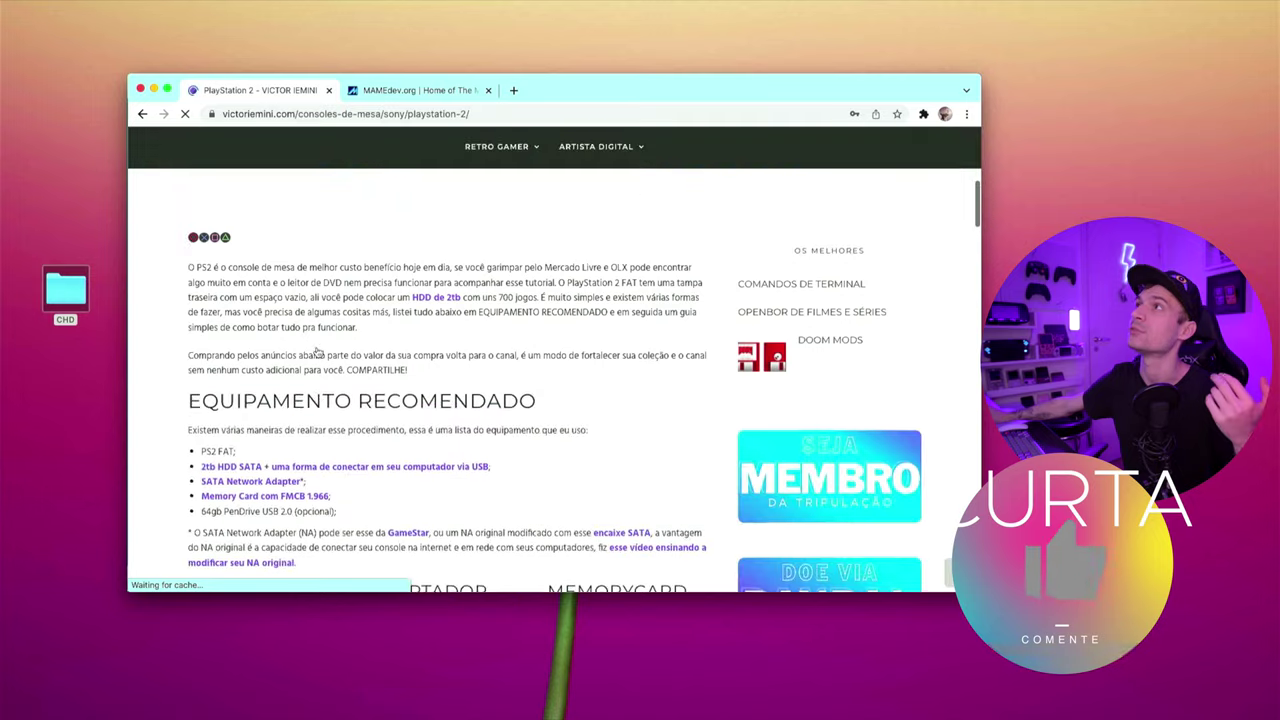
scroll(317, 352, down, 4)
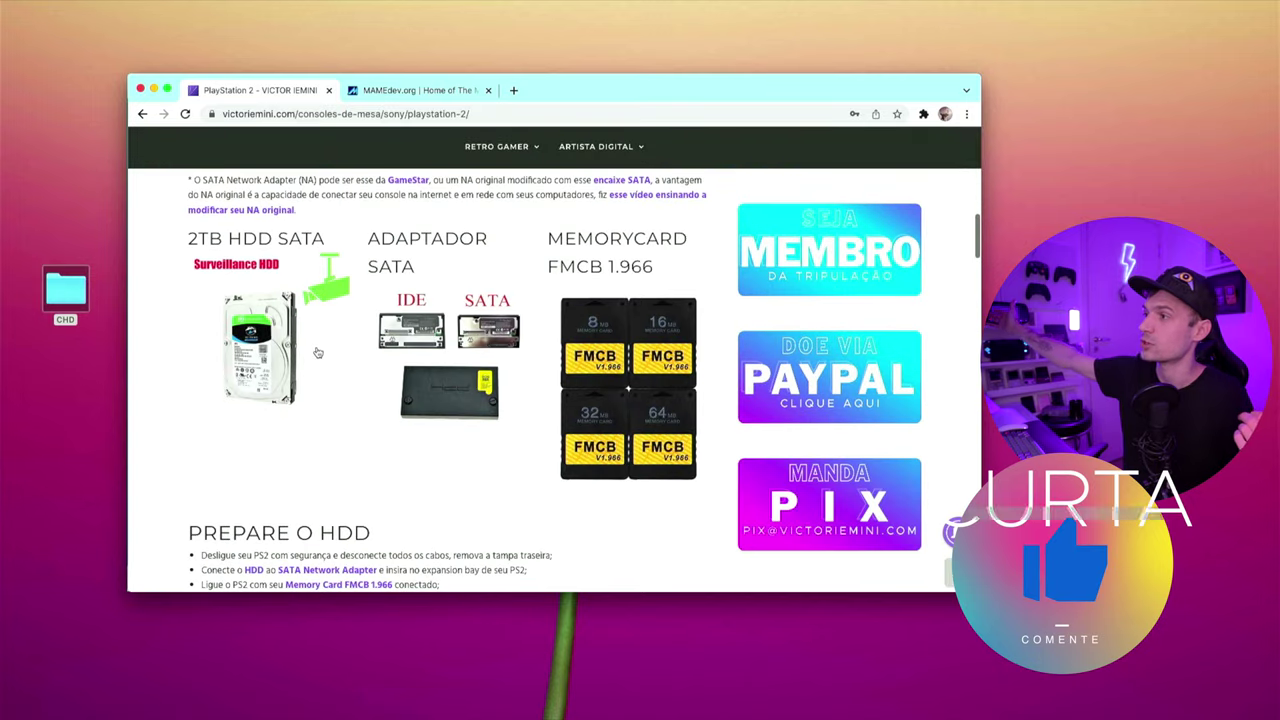
scroll(468, 405, down, 15)
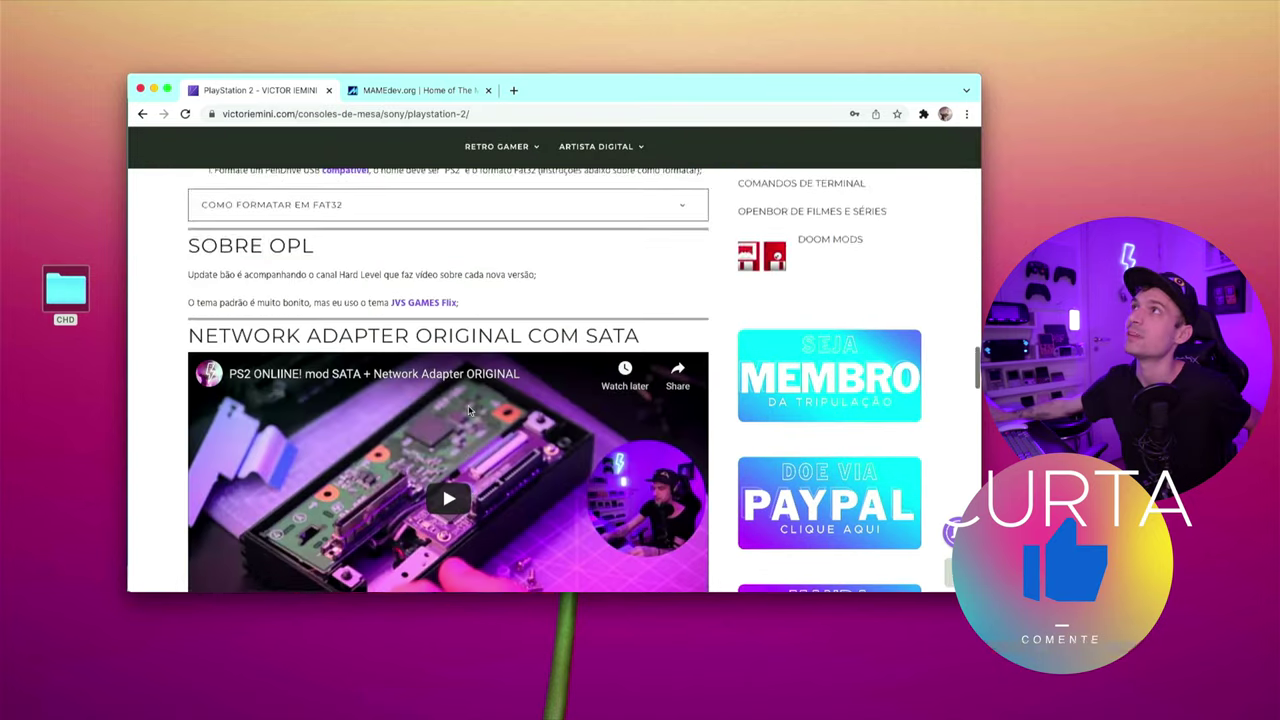
scroll(468, 405, down, 12)
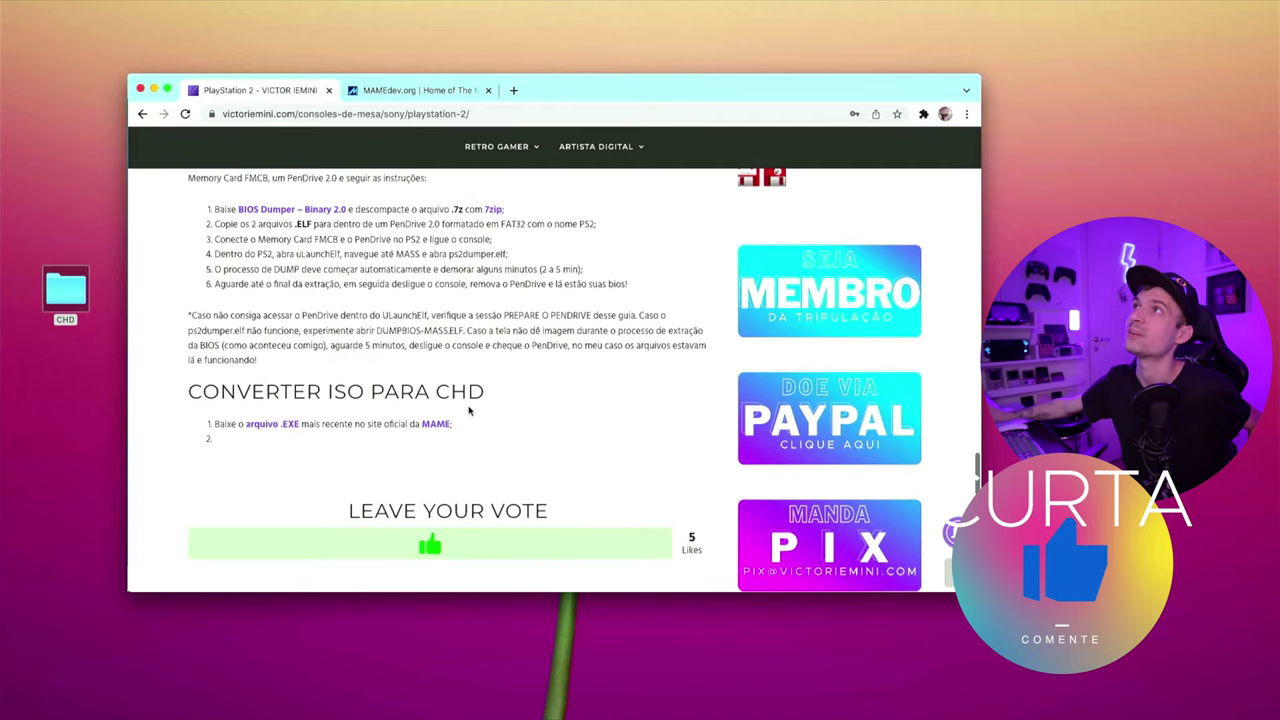
drag(347, 392, 430, 392)
scroll(326, 488, up, 2)
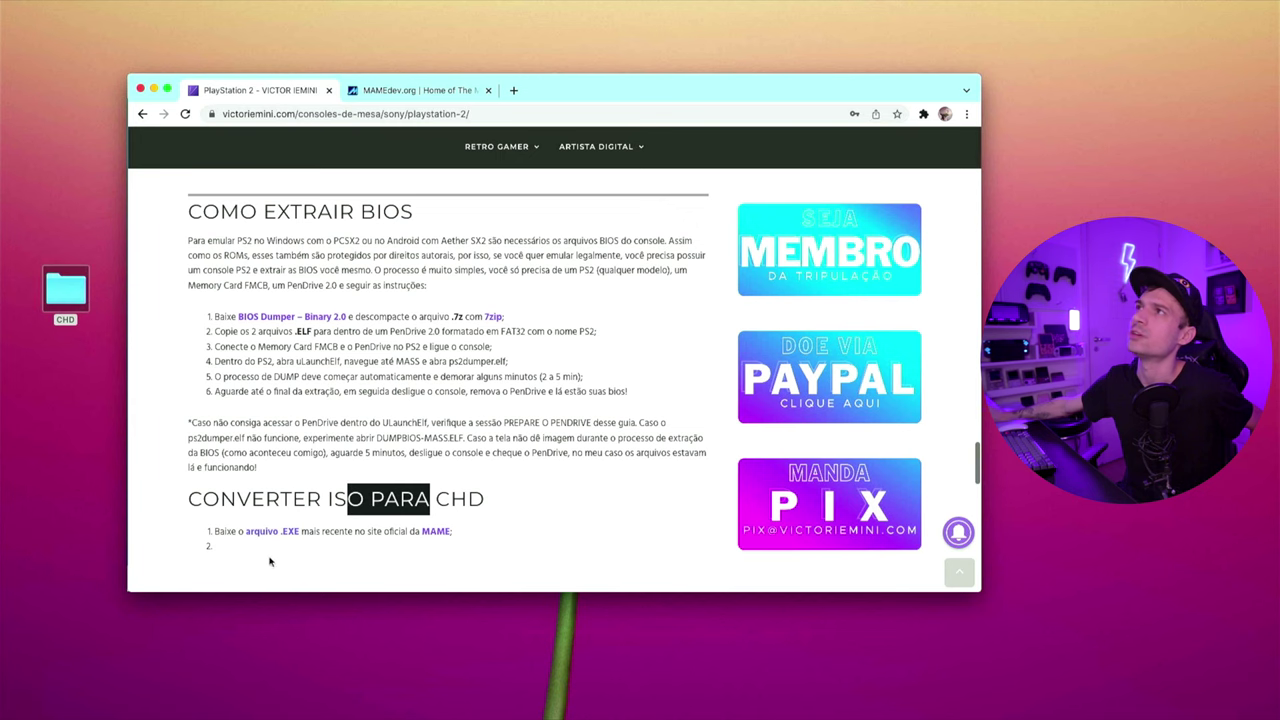
click(223, 545)
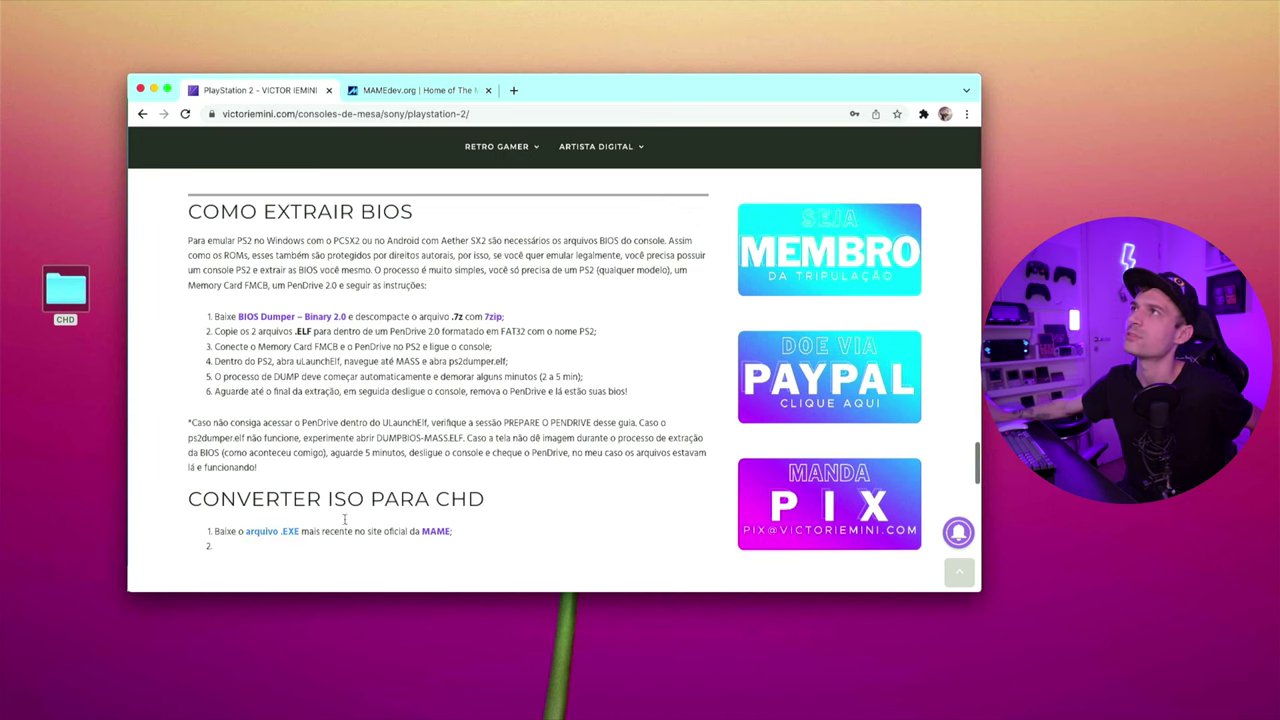
scroll(358, 486, down, 1)
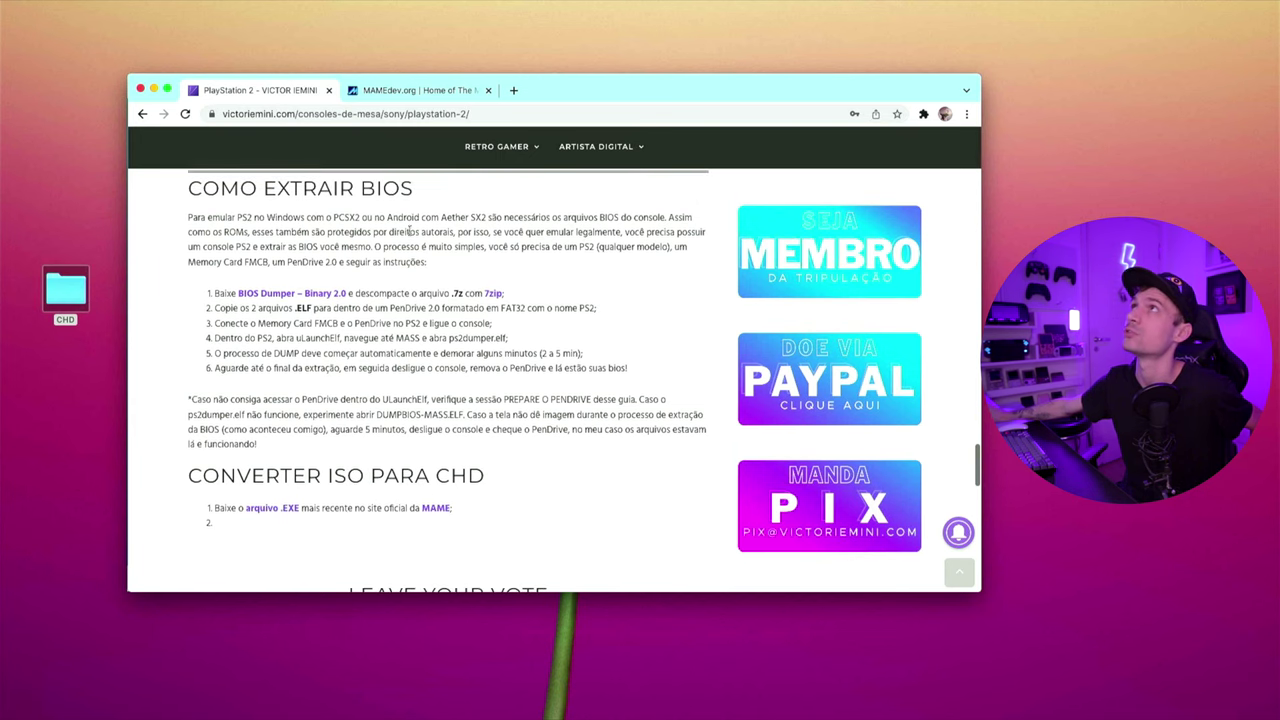
Download mame0238b_64bit.exe from the Latest Release page of the MAMEdev site.
click(438, 88)
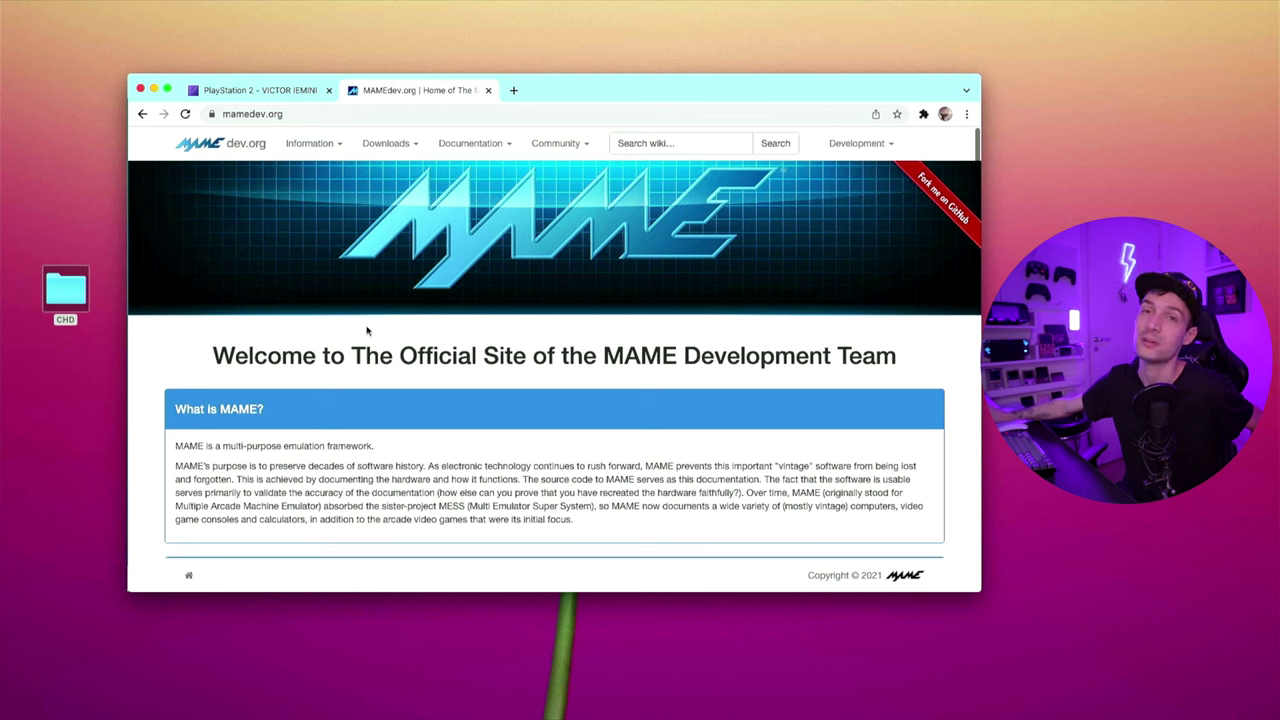
click(398, 146)
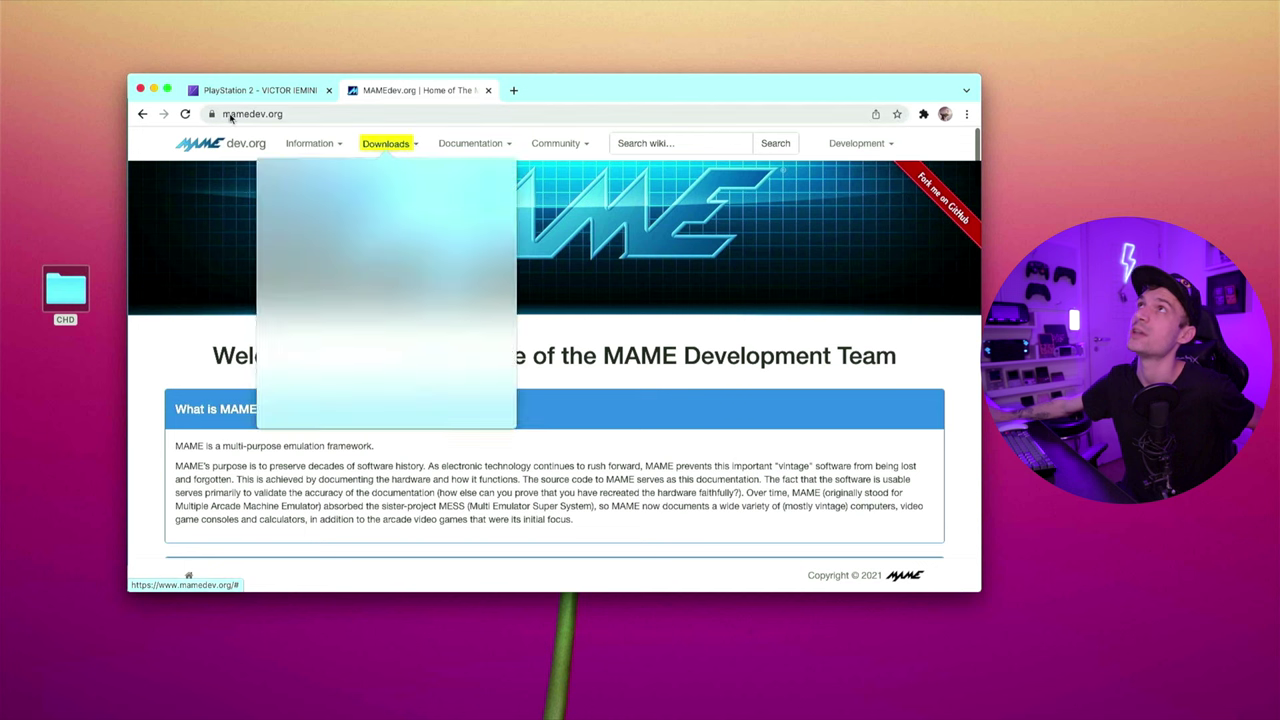
click(612, 338)
click(405, 146)
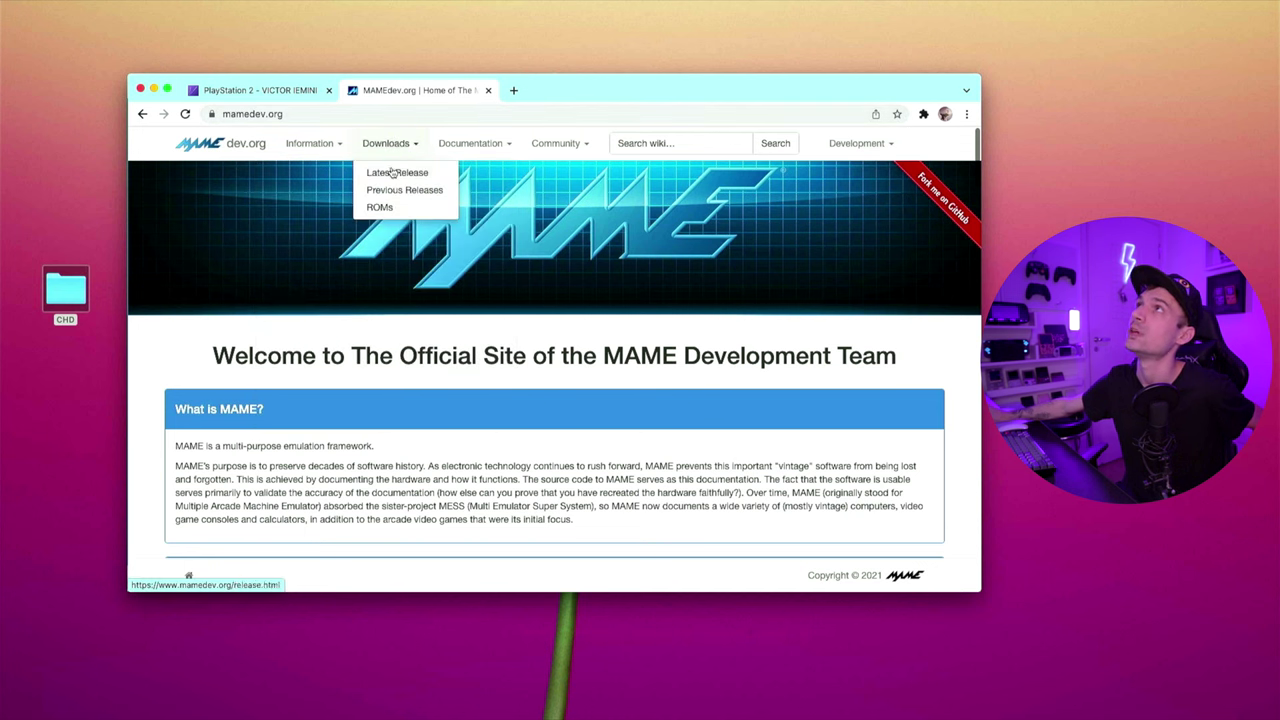
click(393, 172)
scroll(182, 383, down, 1)
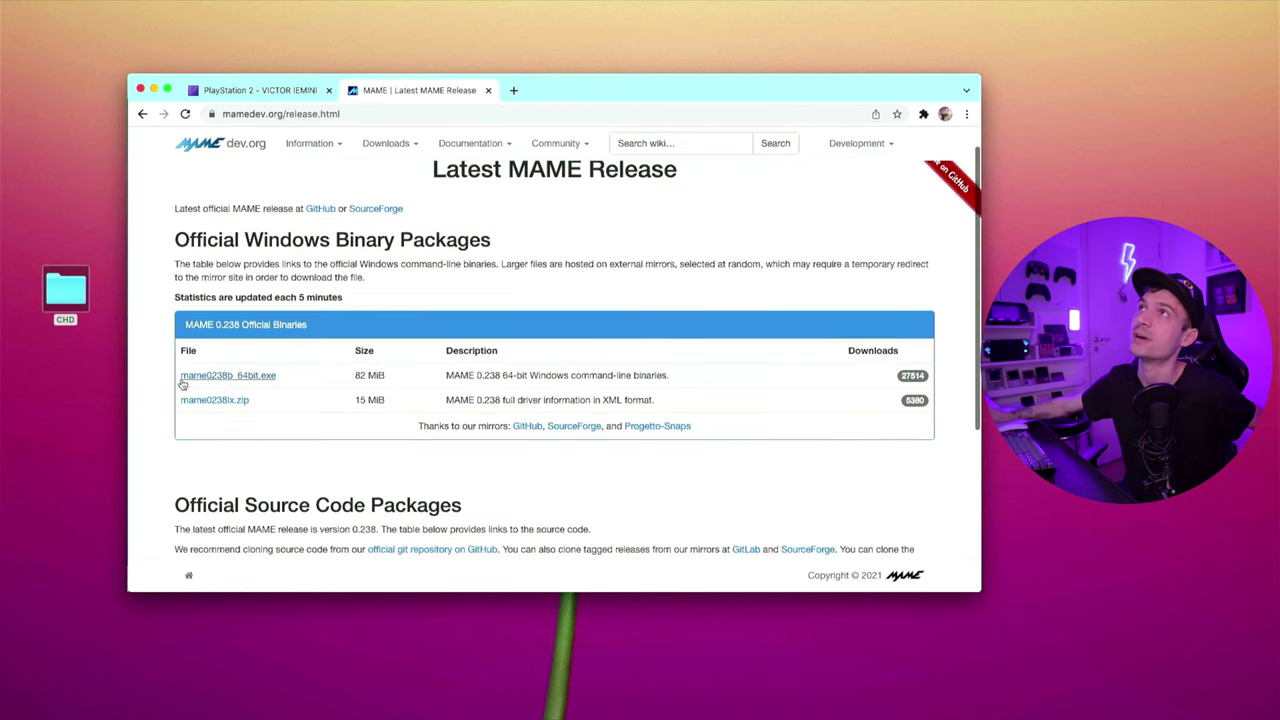
click(249, 380)
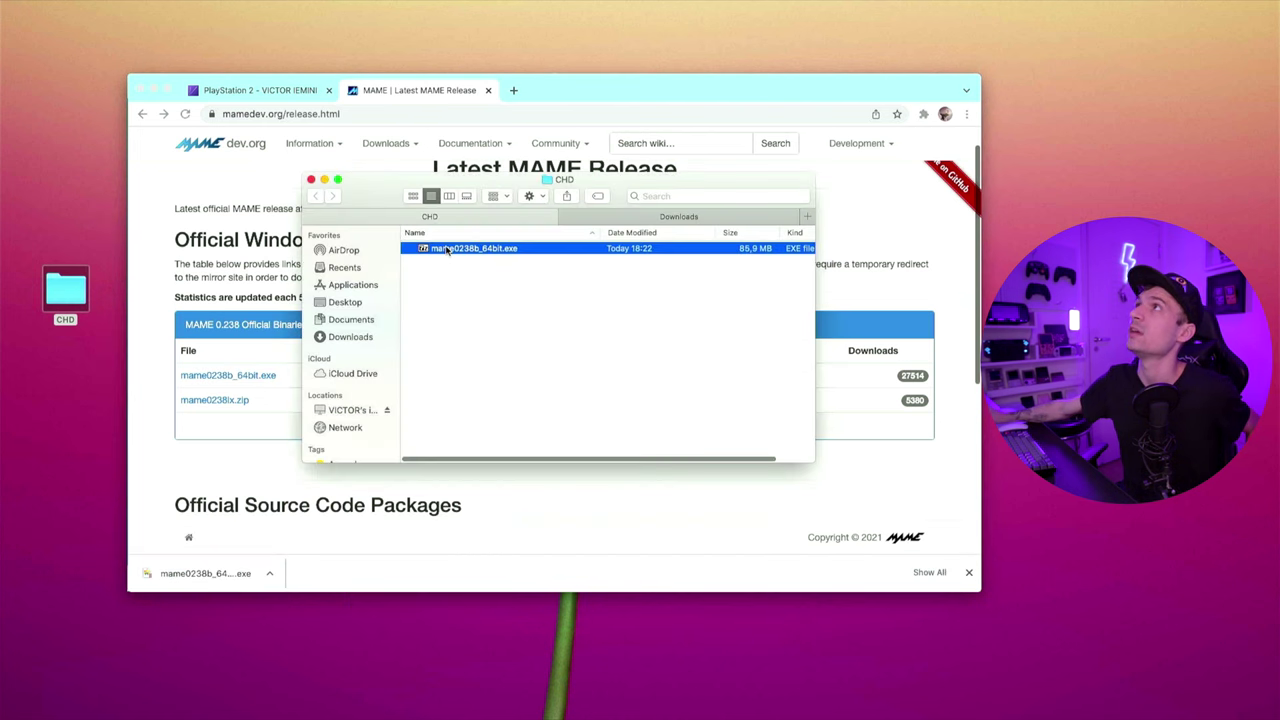
Extract mame0238b_64bit.exe in the CHD folder using Keka.
right_click(447, 250)
mouse_move(477, 266)
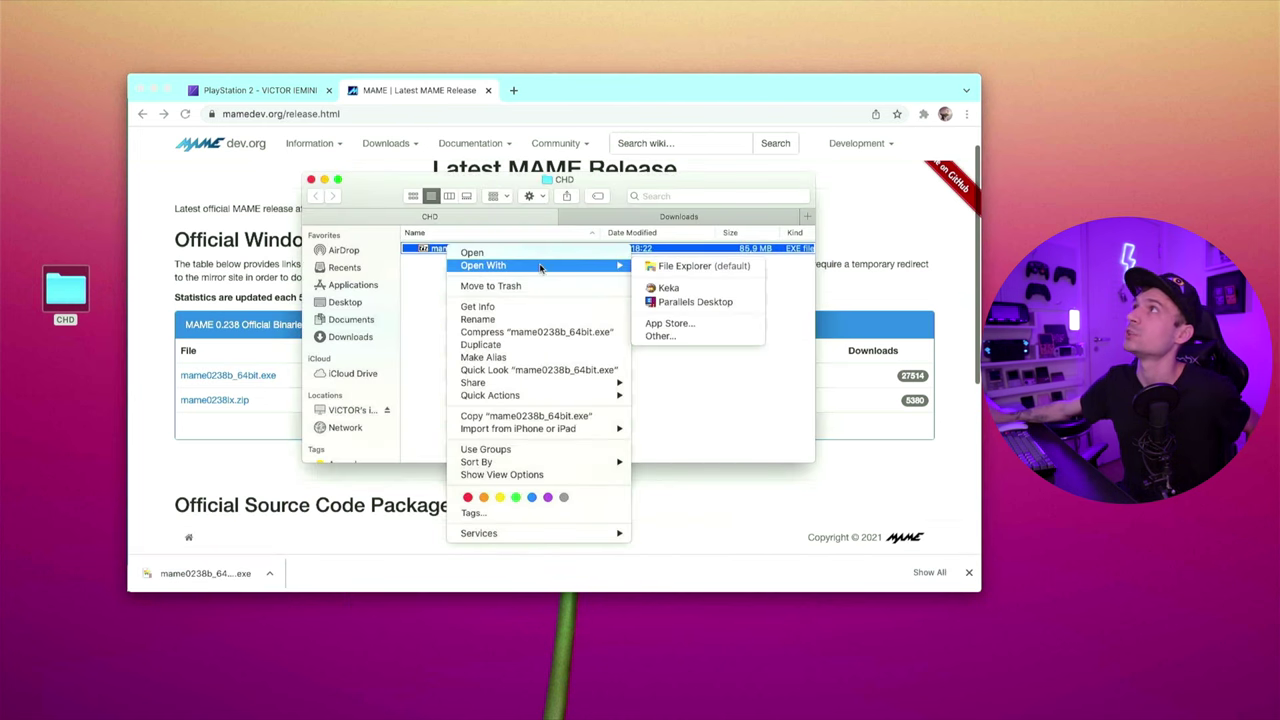
click(670, 289)
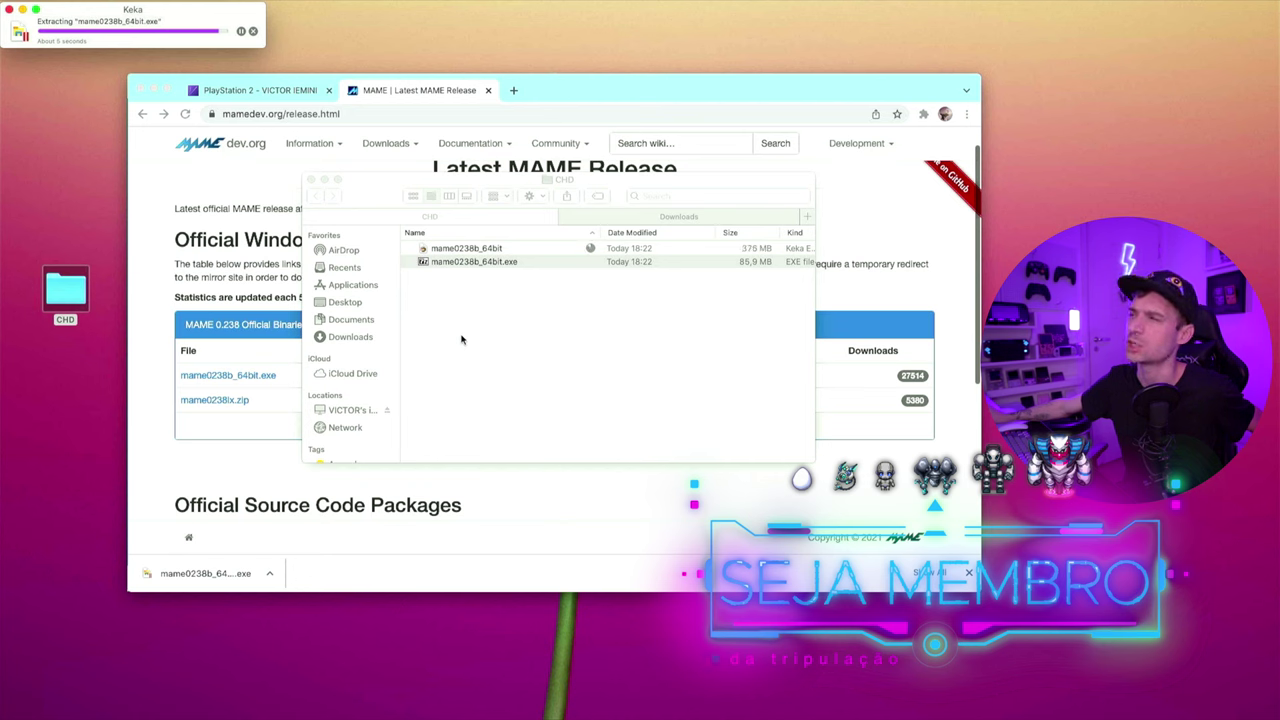
Open the extracted mame0238b_64bit folder and copy chdman.exe from it to the Mac desktop.
double_click(450, 250)
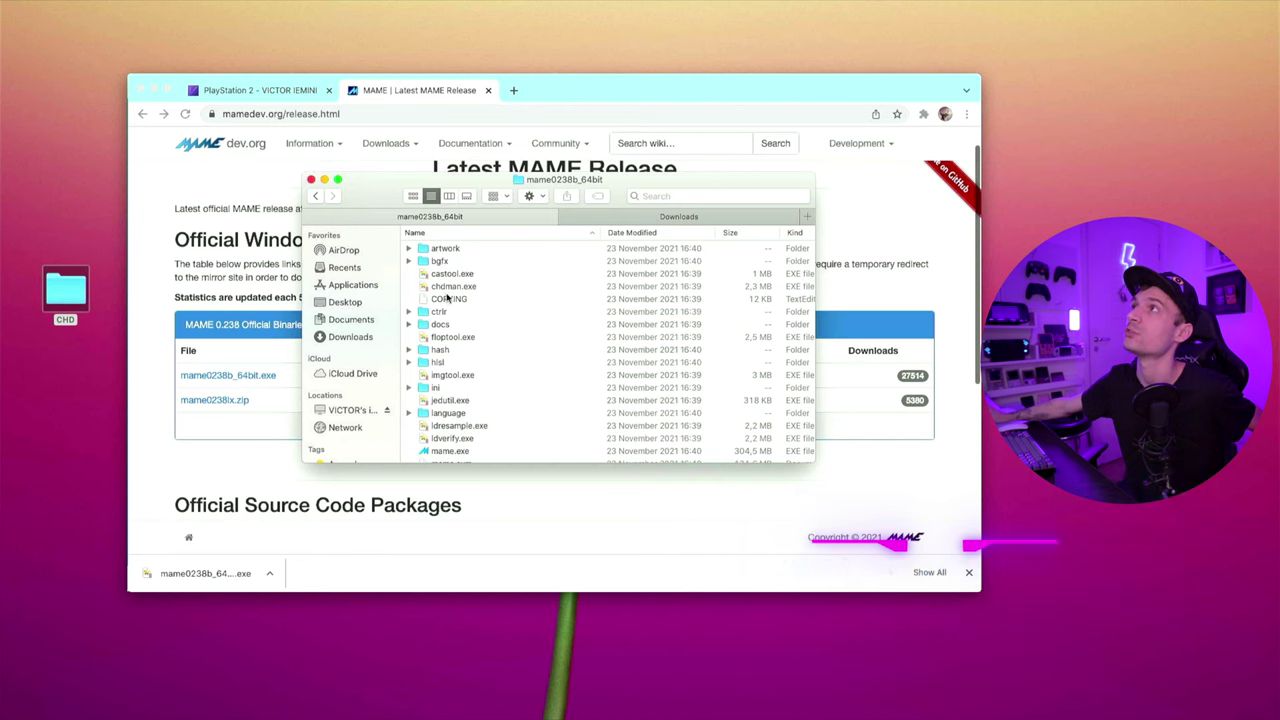
scroll(453, 380, down, 5)
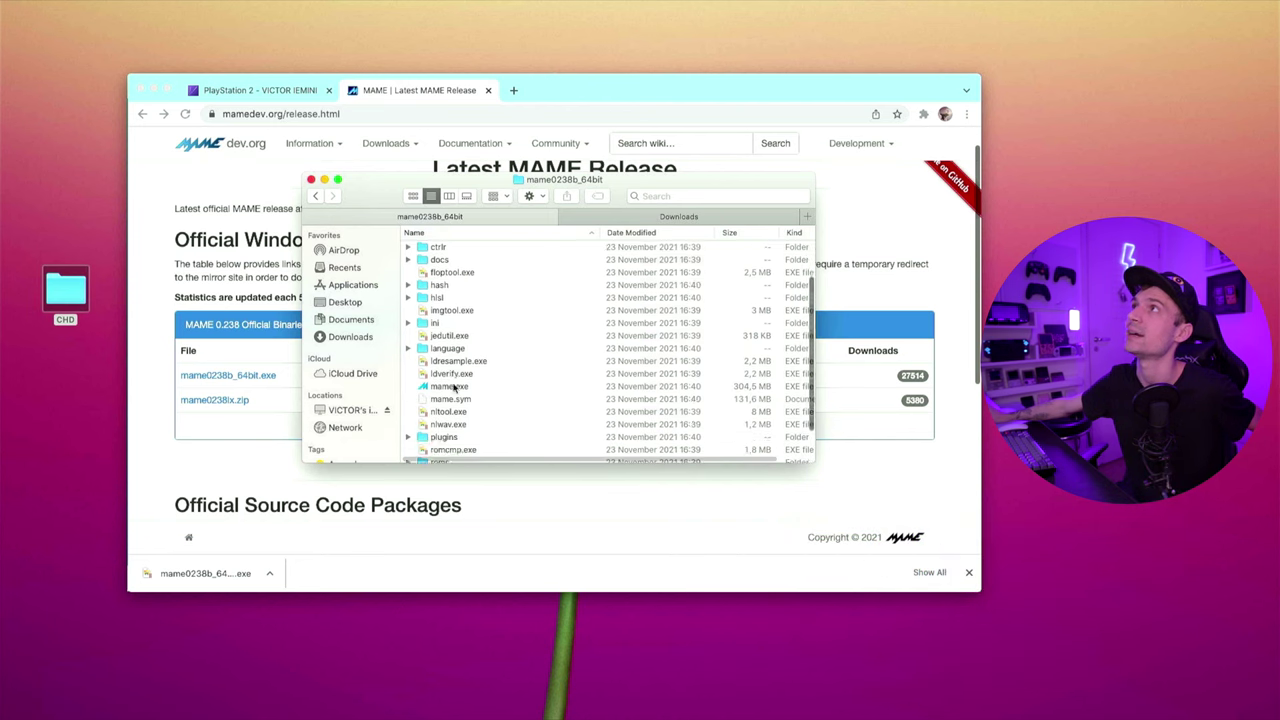
key(c)
click(447, 260)
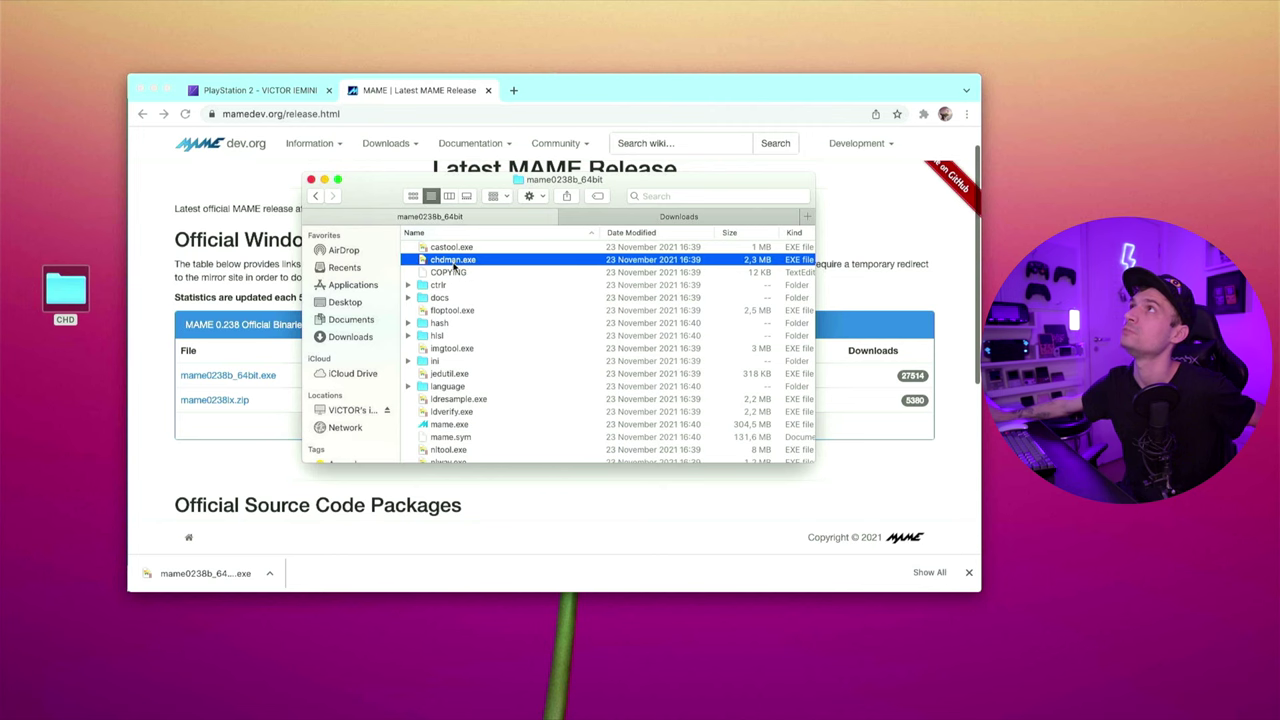
drag(455, 262, 68, 362)
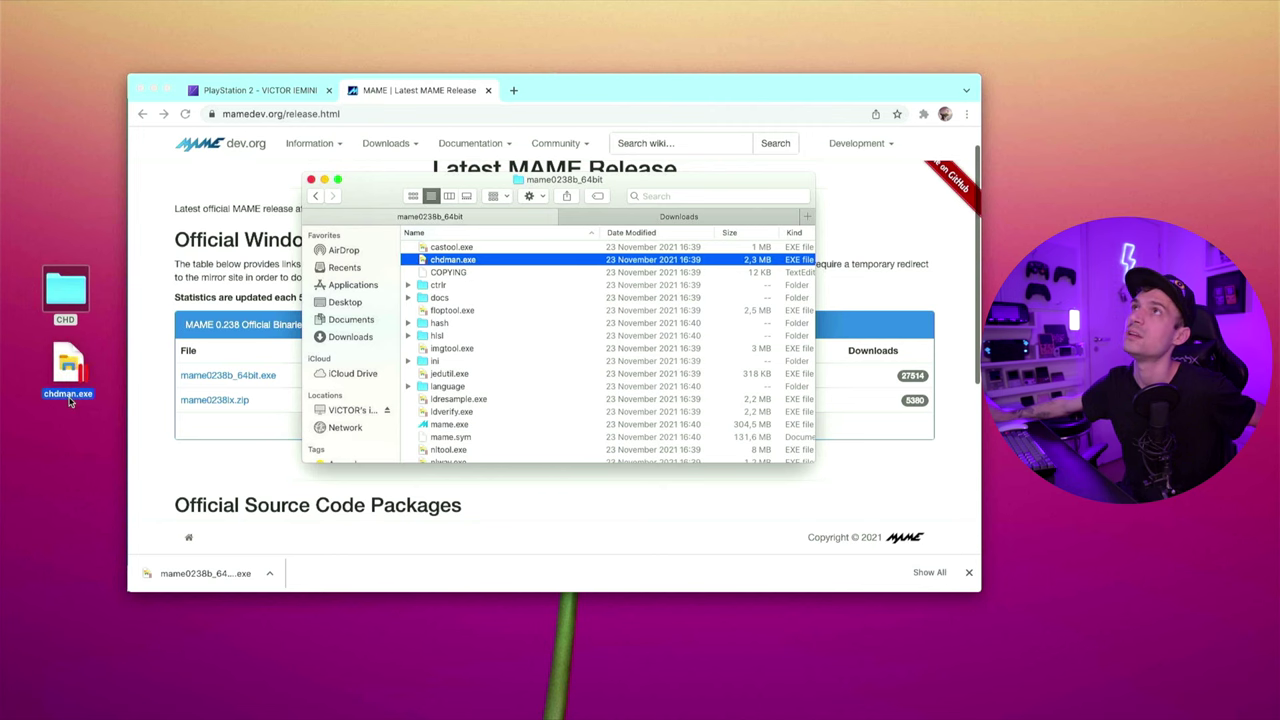
Switch to the Gaming Tools Windows virtual machine and copy the desktop's chdman.exe into the chdman_0238 folder, replacing the existing file.
key(ctrl+Up)
click(357, 235)
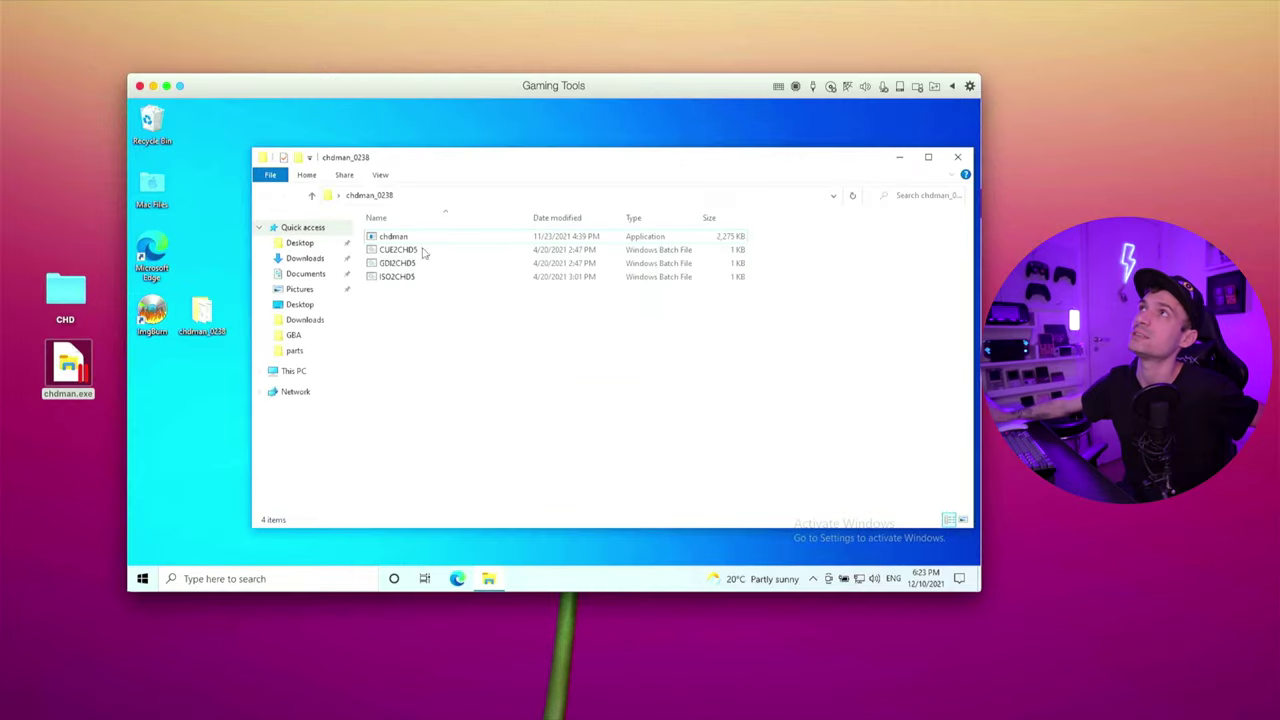
drag(75, 370, 457, 393)
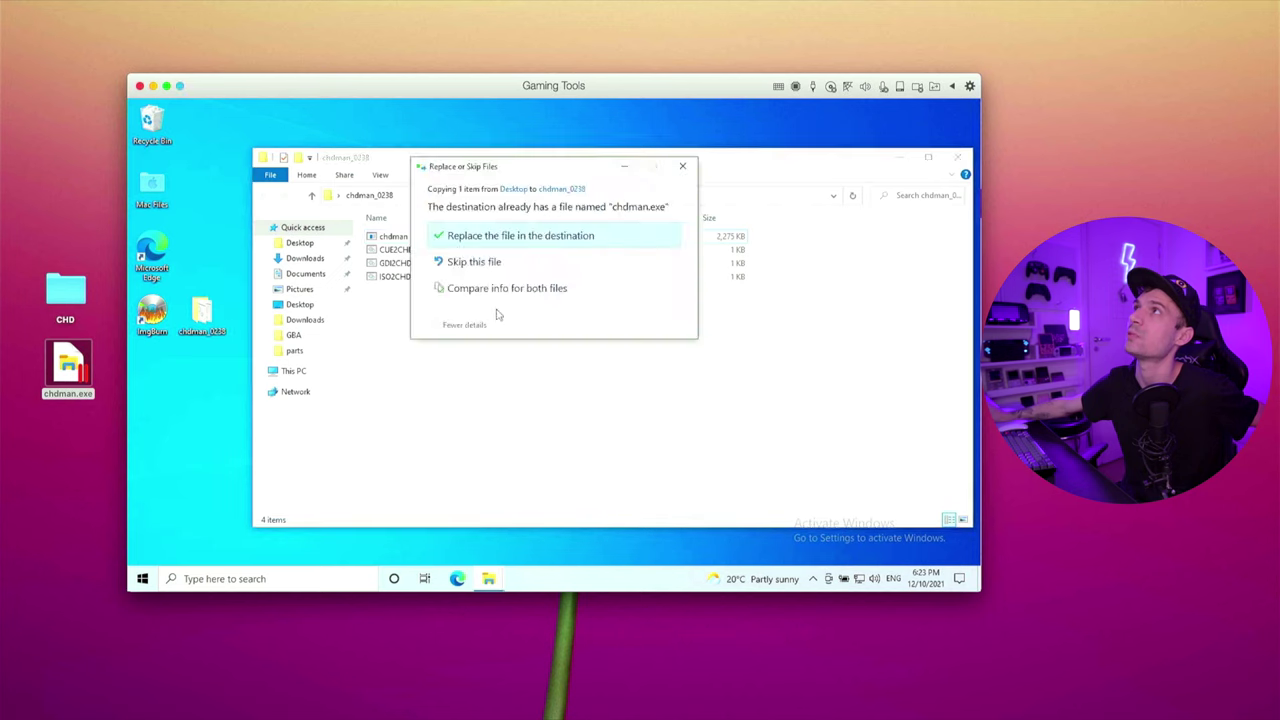
click(514, 236)
Copy Final Fantasy X-2 (JAP).ISO from the Mac desktop into the chdman_0238 folder.
click(69, 430)
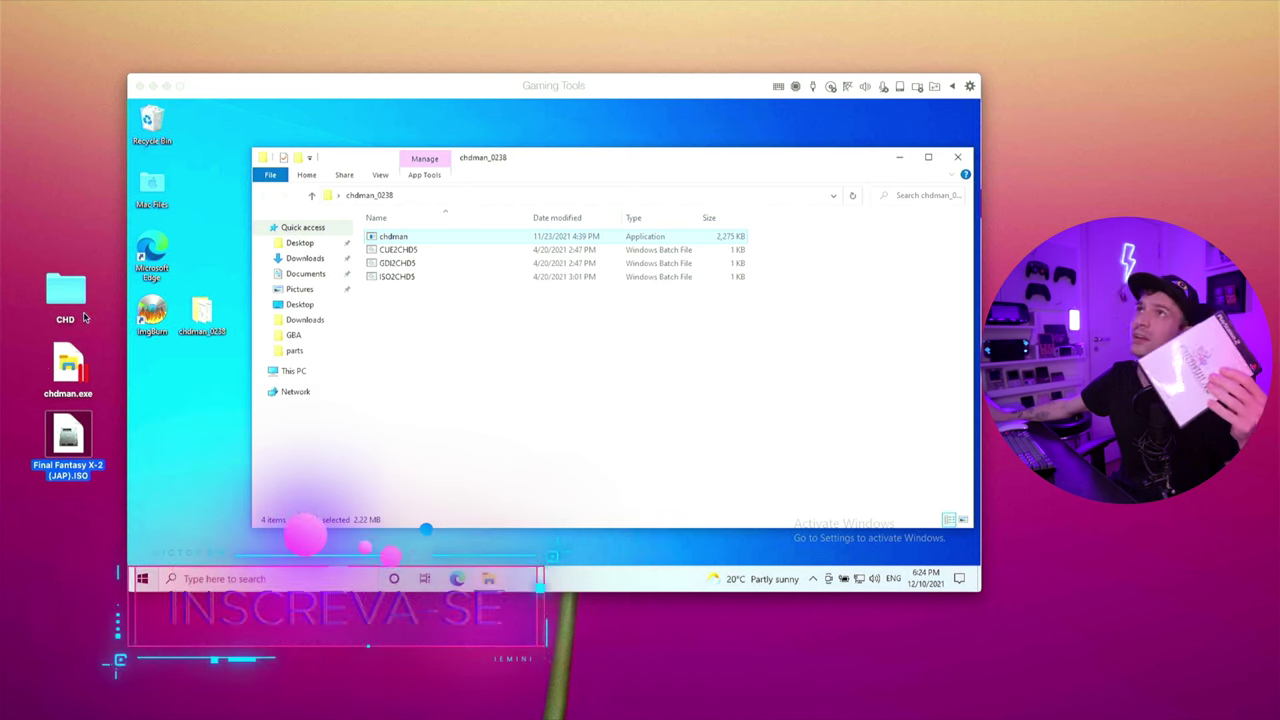
click(144, 316)
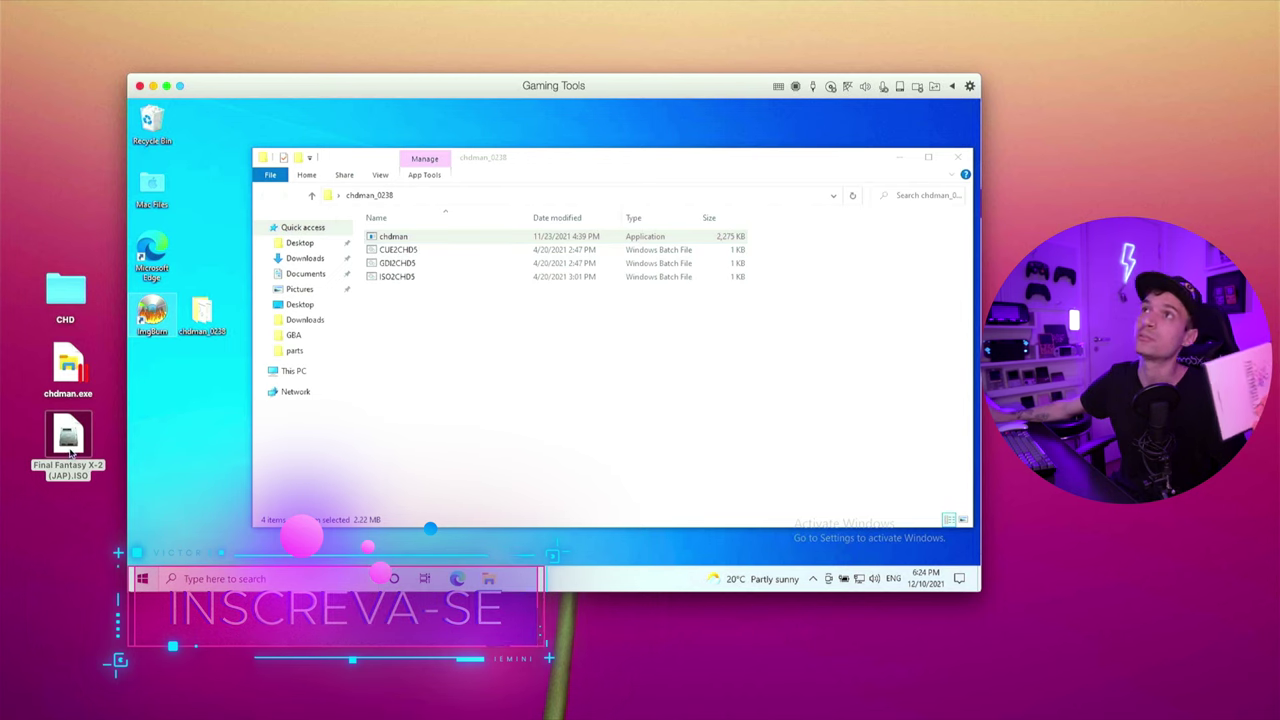
drag(68, 445, 451, 349)
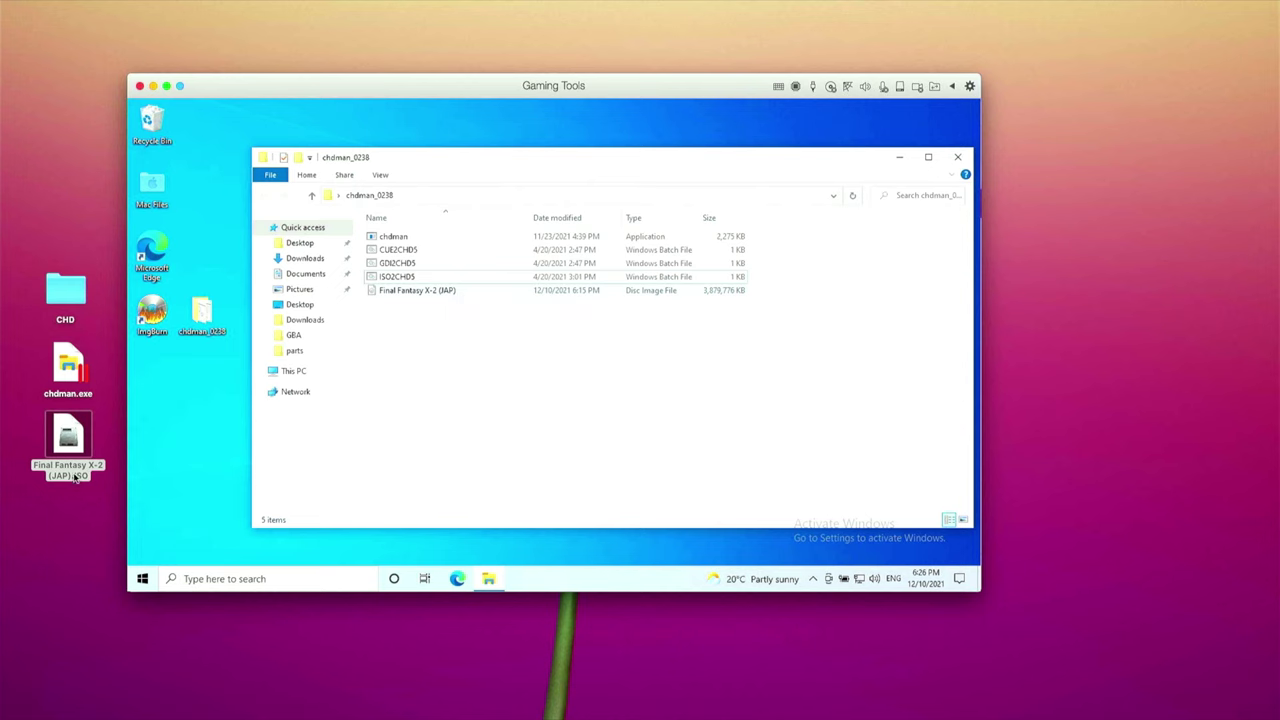
Check the file type of the Final Fantasy X-2 (JAP) disc image in its properties, and close them.
click(424, 294)
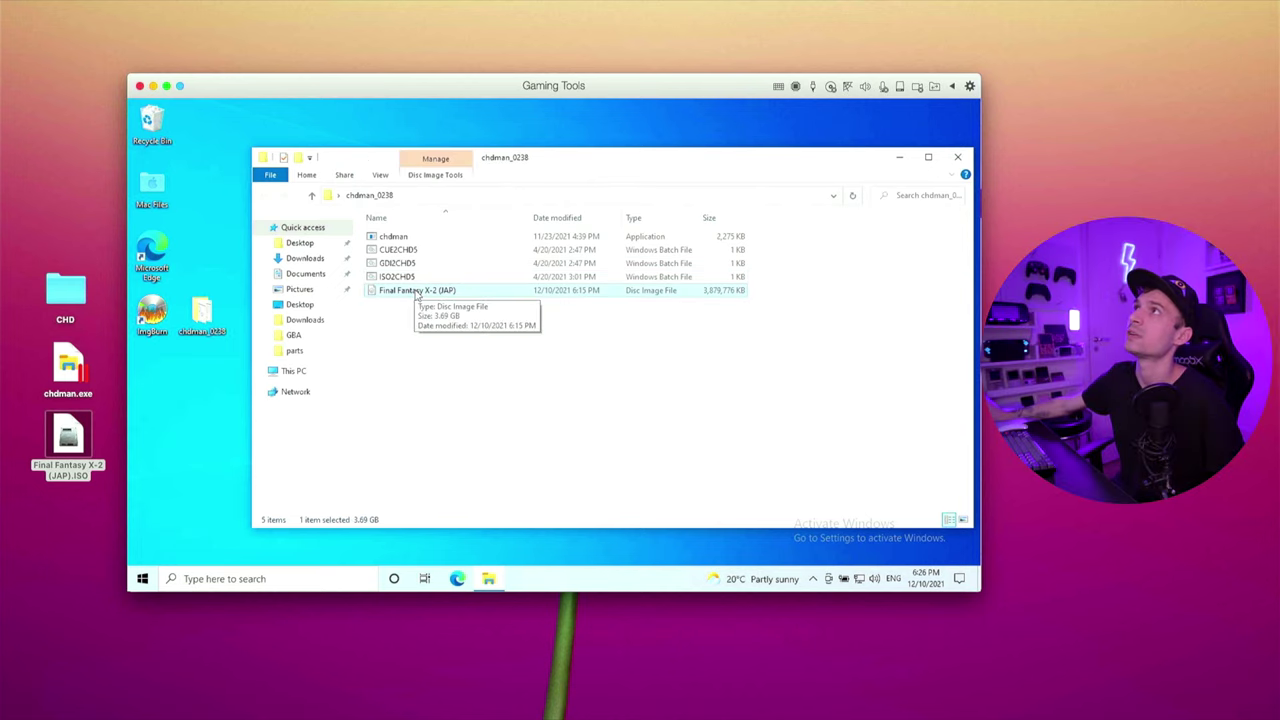
right_click(417, 296)
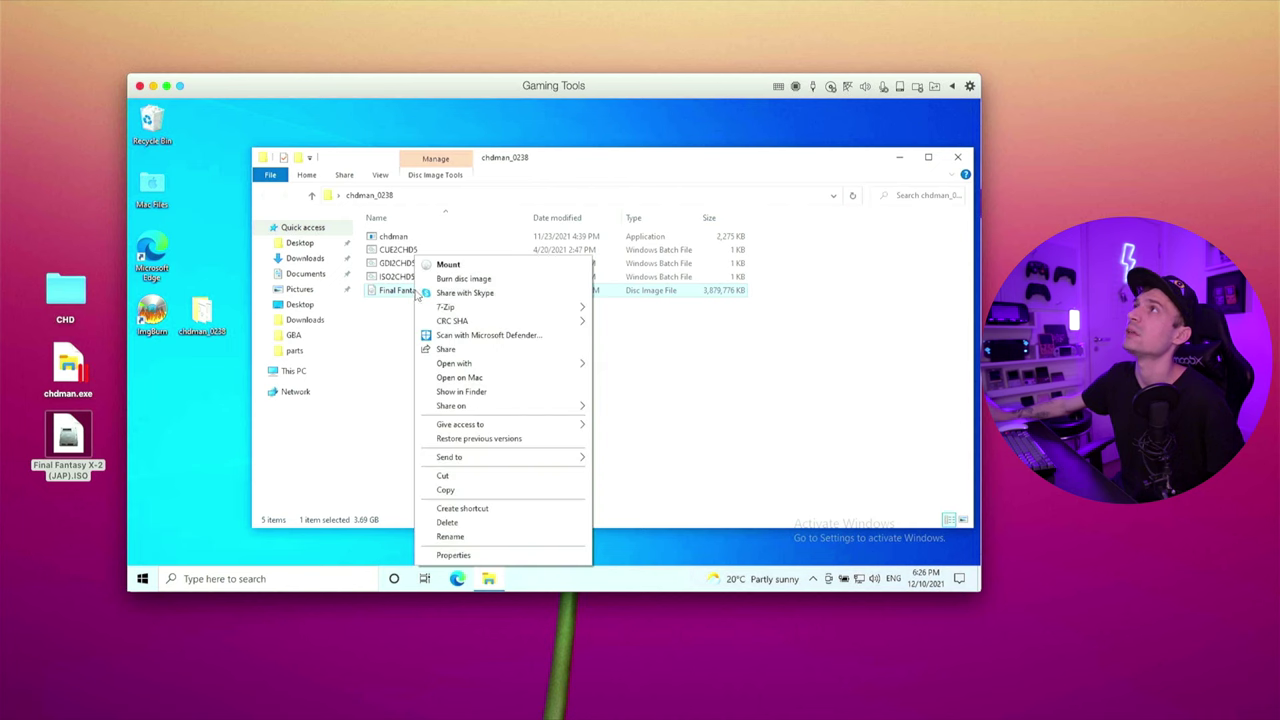
click(453, 554)
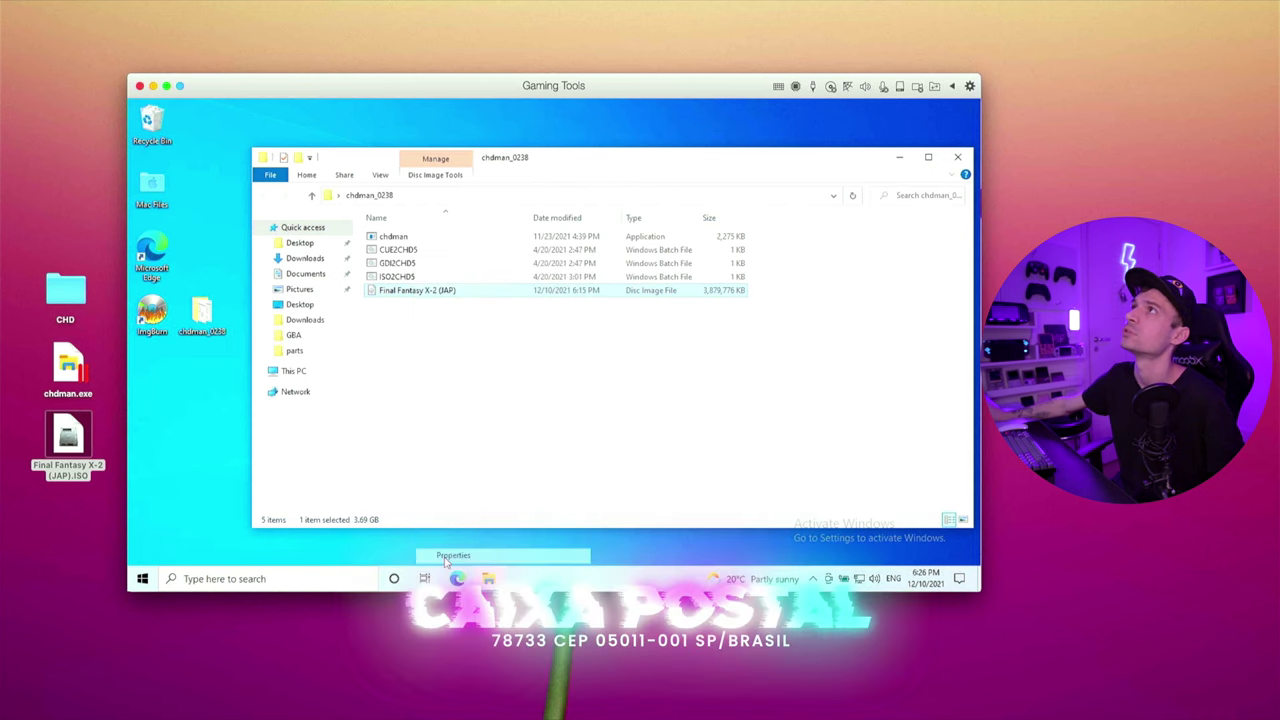
drag(528, 317, 547, 316)
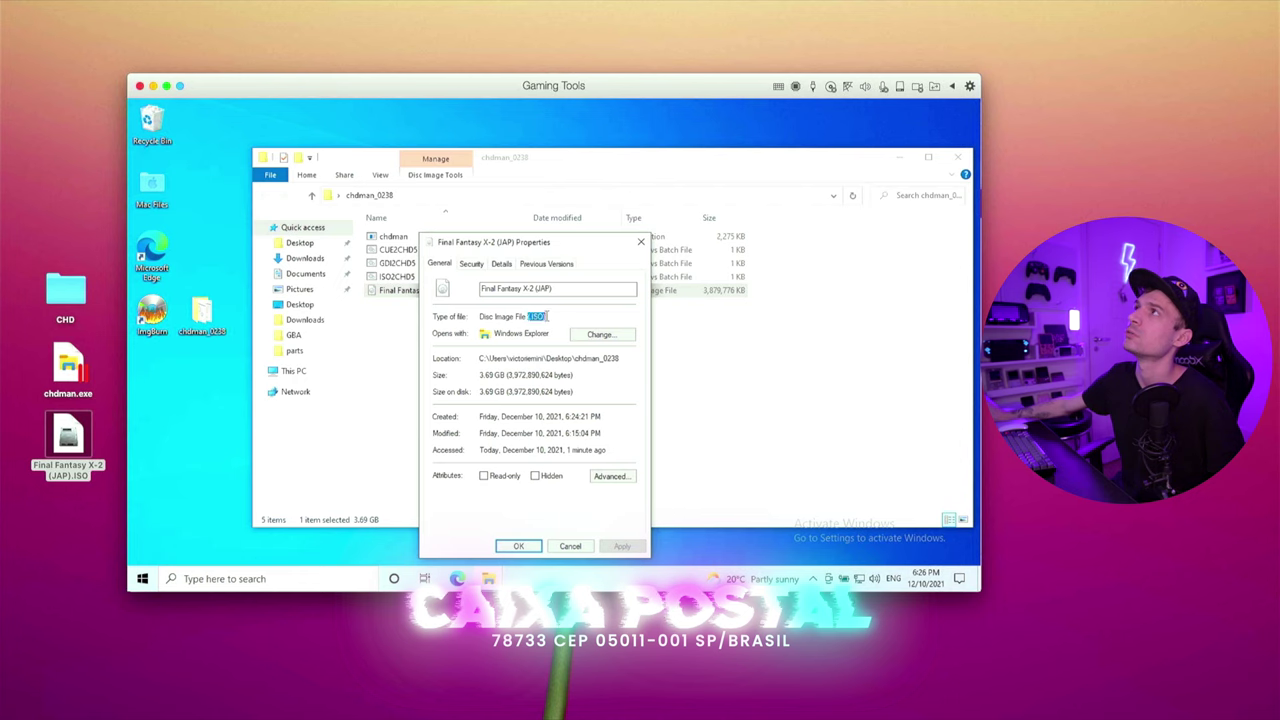
key(Escape)
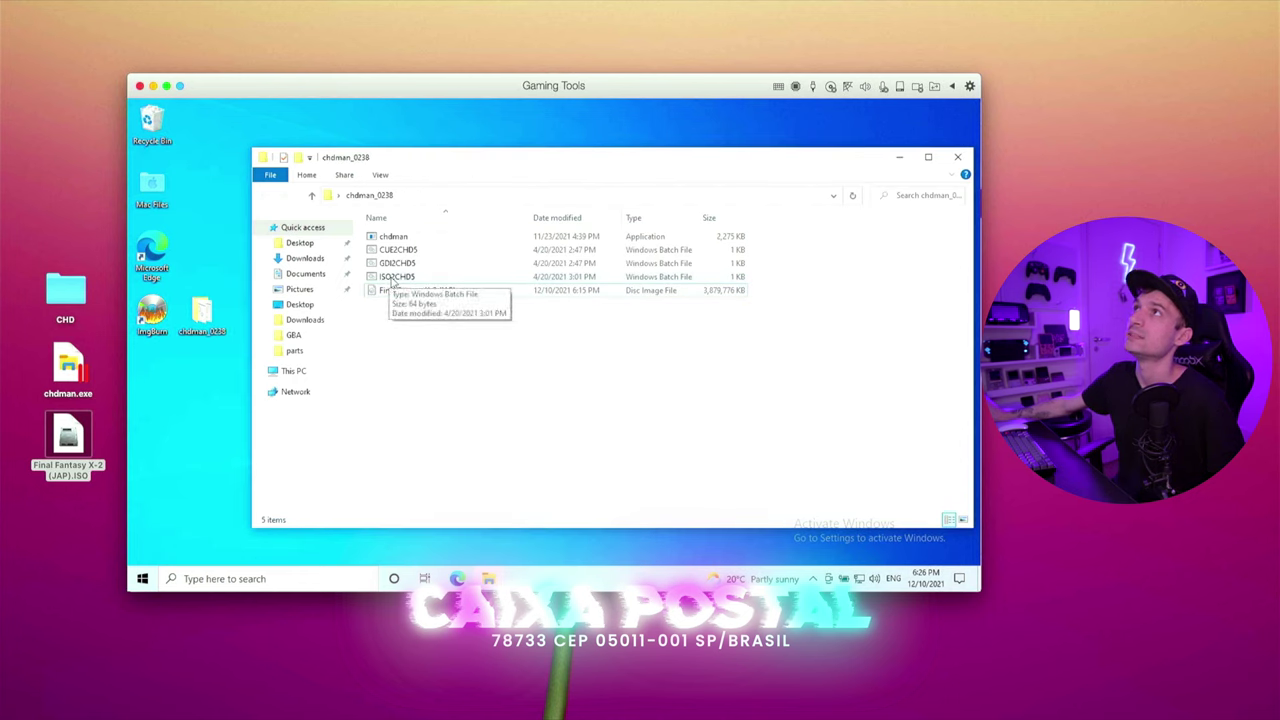
Run the ISO2CHD5 batch file to convert the Final Fantasy X-2 (JAP) image to CHD.
double_click(395, 277)
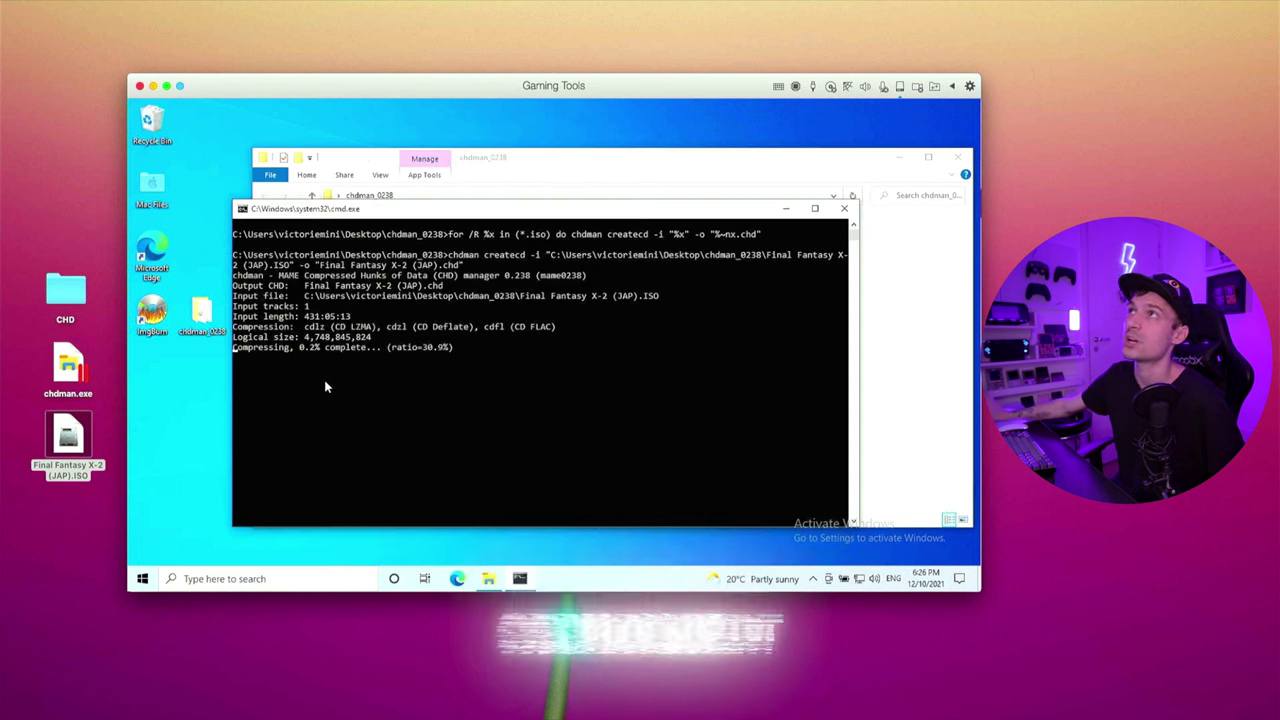